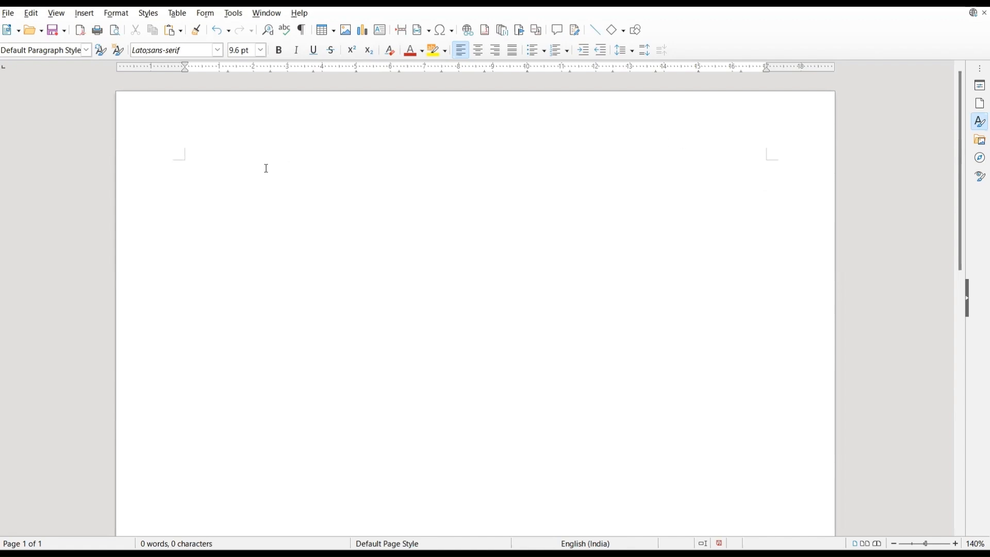
# - Enter a letter to the Executive Engineer- Building Department, Delhi Municipal Corporation, about repairing old, hazardous houses, with From and Zone left blank
pyautogui.write('To, The Executive Engineer- Building Department, Delhi Municipal Corporation,  Zone:   Respected Sir/Madam  Subject: Regarding maintenance and repairing of old, hazardous house/ flat of the city.  For your kind information, the recent heavy rain in our city made more damage to the walls of above building. kindly do the needful from your department at the earliest by using your office to avoid any incident that may cause hazardous to any human life and or their belongings staying adjacent and near to this unused property.  Waiting for your early favourable action.  Thanking you')
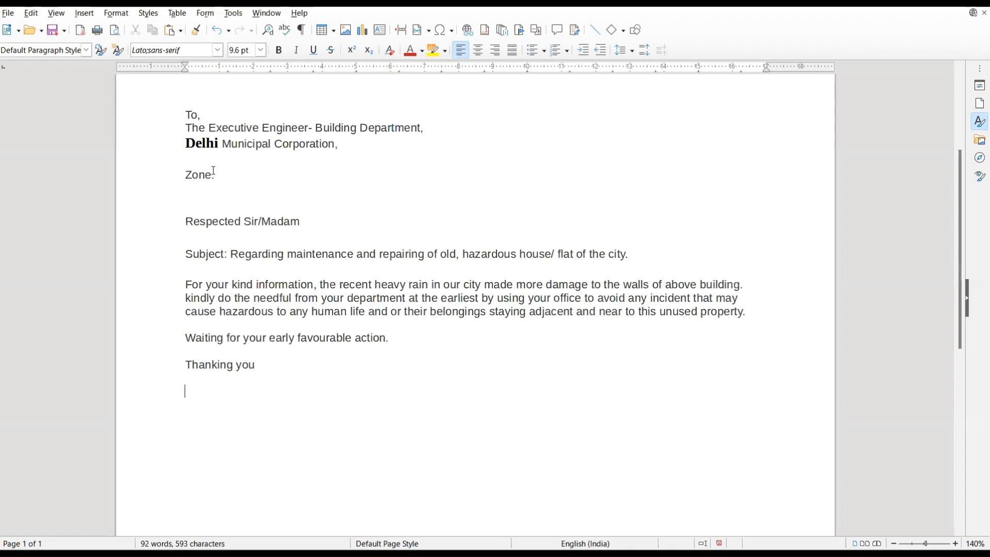
pyautogui.scroll(3, 362, 189)
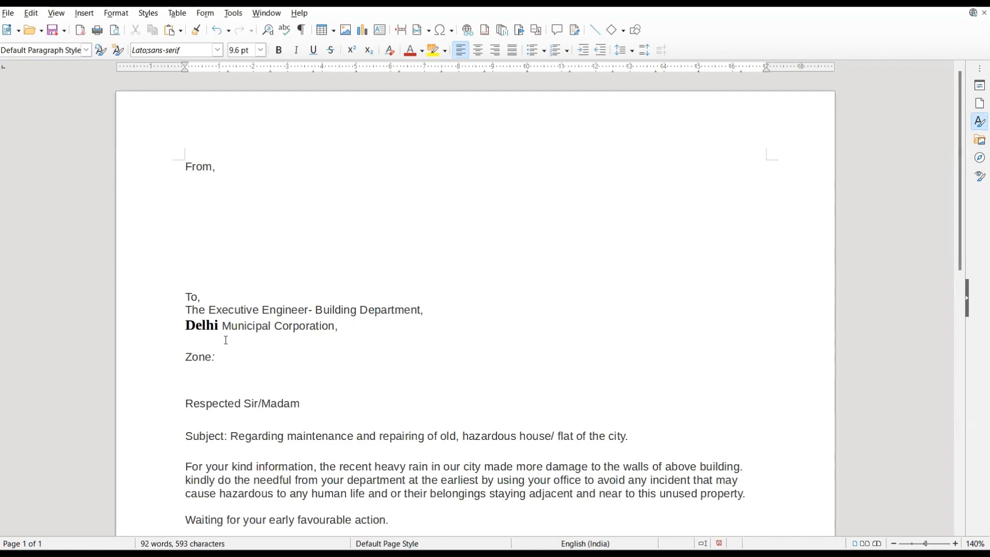
pyautogui.scroll(-5, 401, 373)
pyautogui.scroll(-6, 373, 285)
pyautogui.scroll(11, 373, 285)
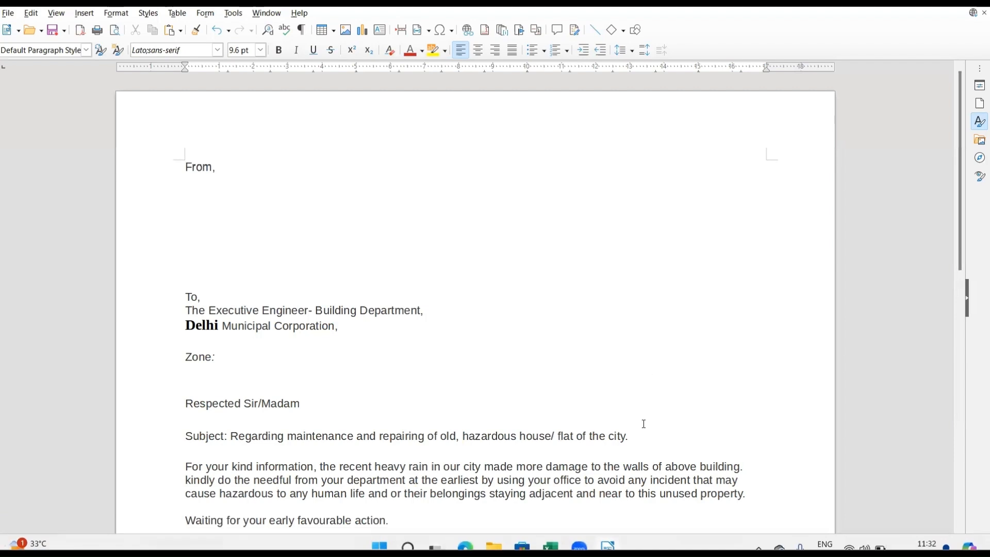
# - Switch to Excel to examine the applicant columns in the Contactfile workbook, and return to the letter in Writer
pyautogui.moveTo(604, 549)
pyautogui.click(550, 535)
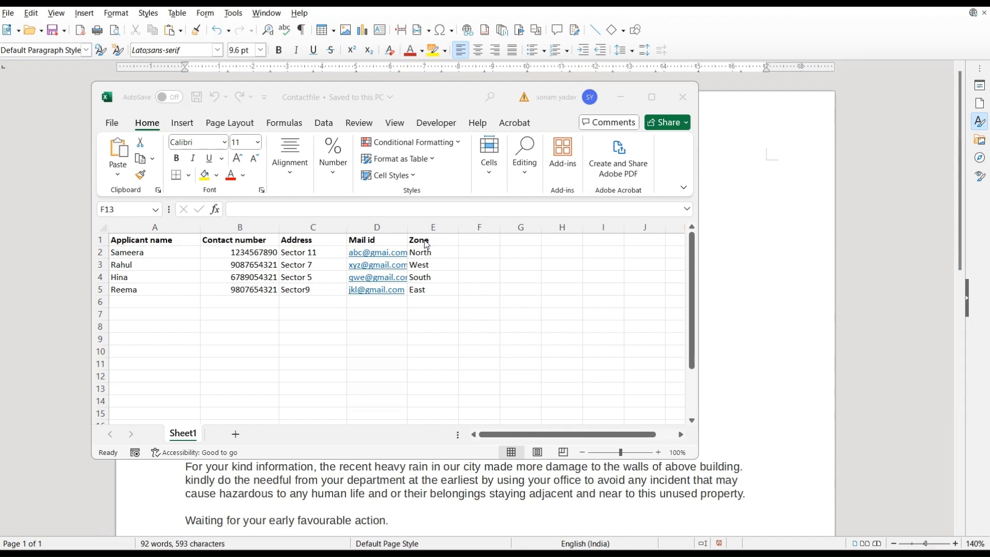
pyautogui.click(740, 199)
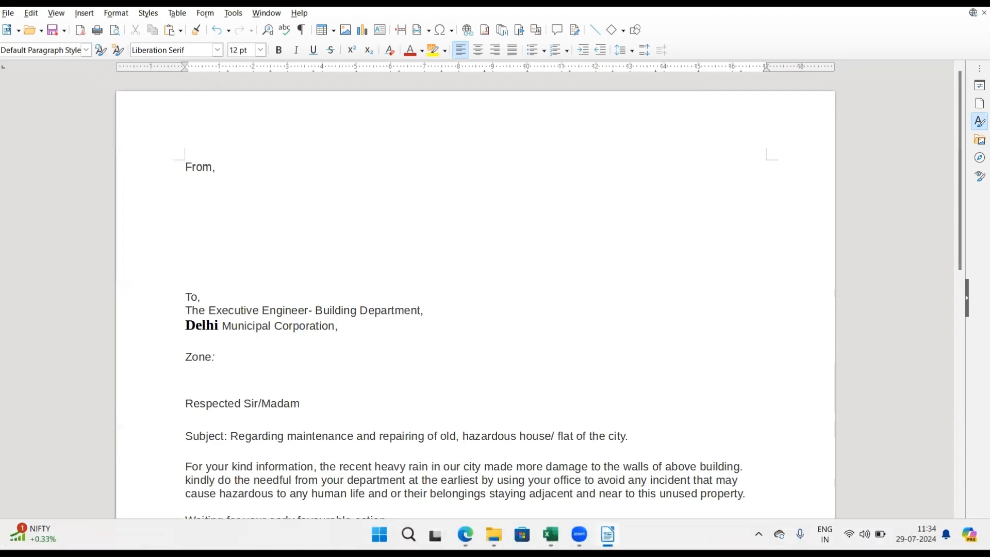
pyautogui.click(551, 534)
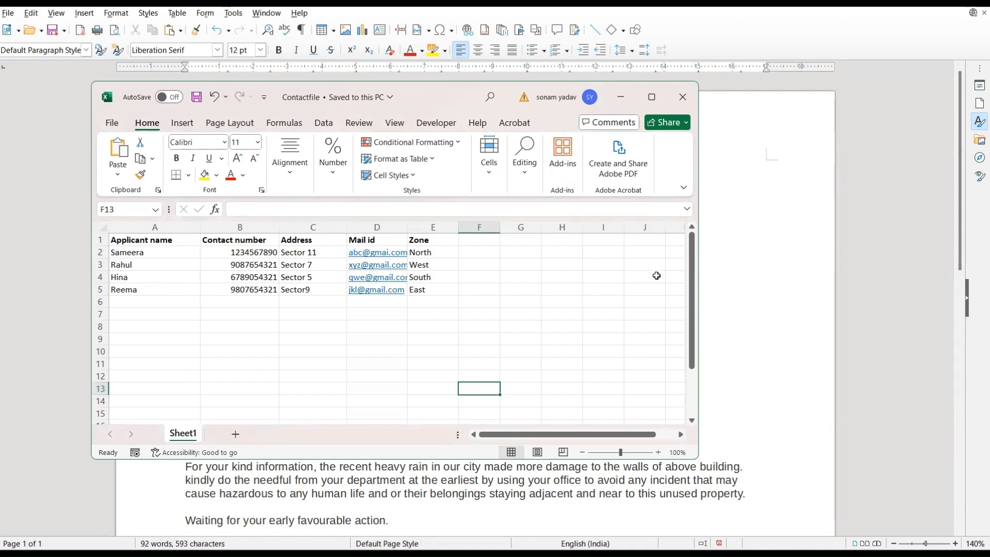
pyautogui.click(757, 255)
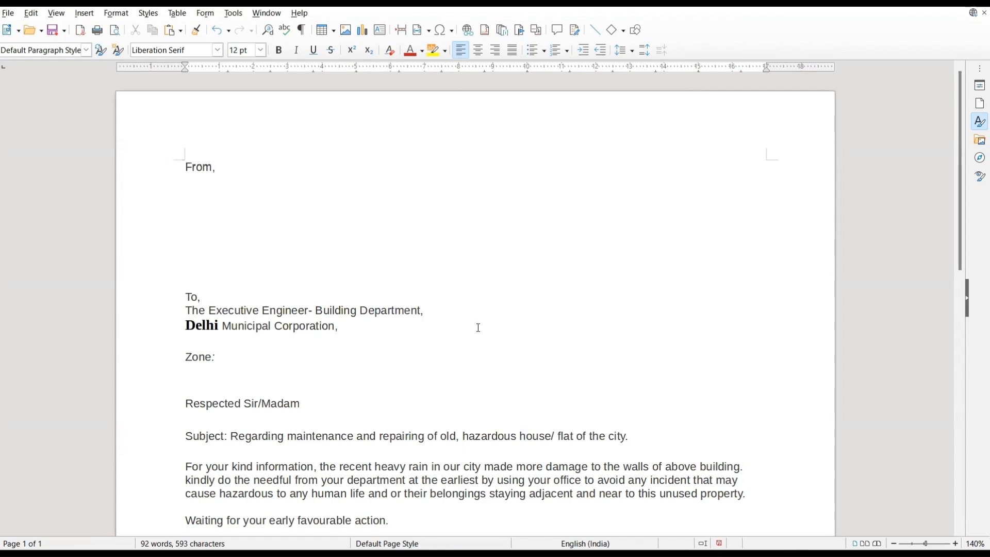
pyautogui.moveTo(477, 548)
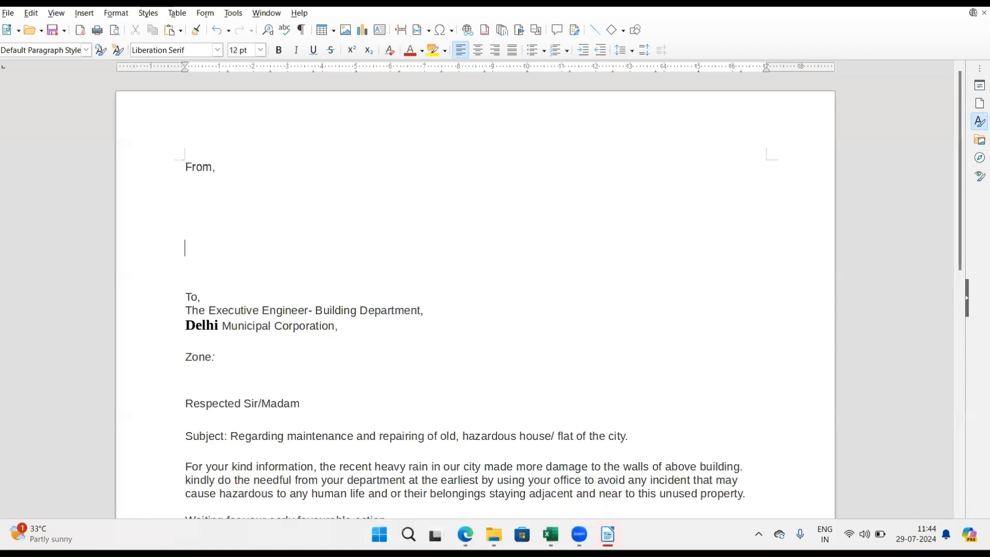
# - Start the Address Data Source wizard and choose Other external data source as the address book type
pyautogui.click(10, 16)
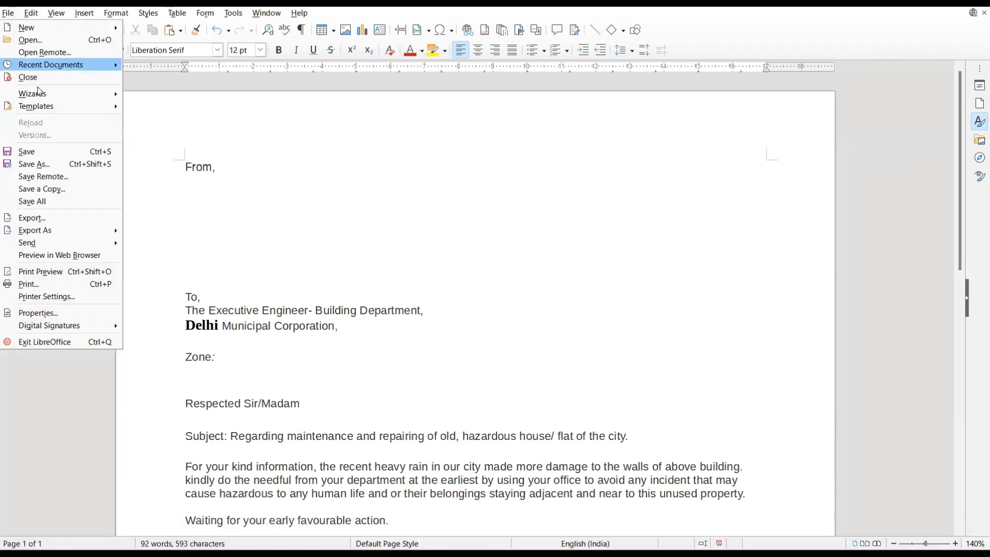
pyautogui.moveTo(89, 99)
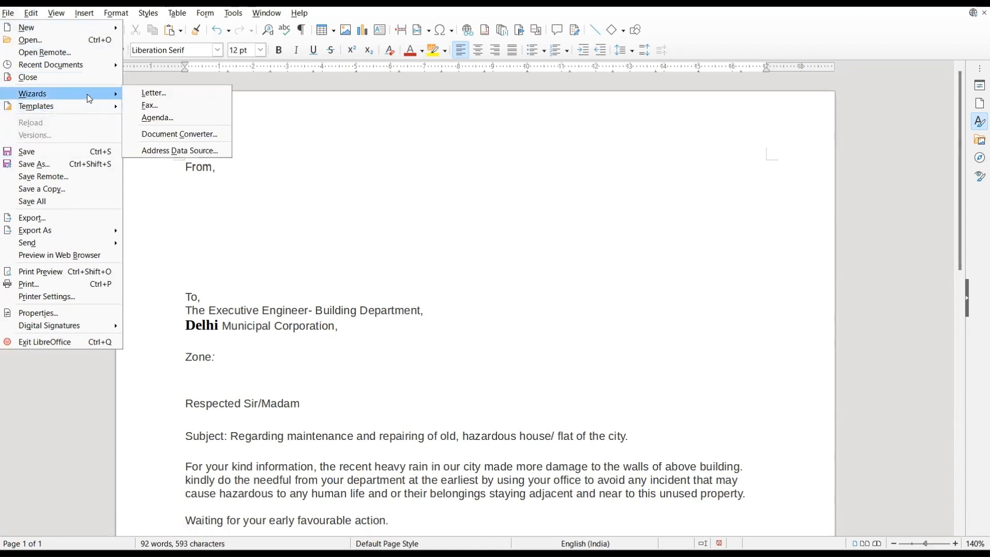
pyautogui.click(206, 151)
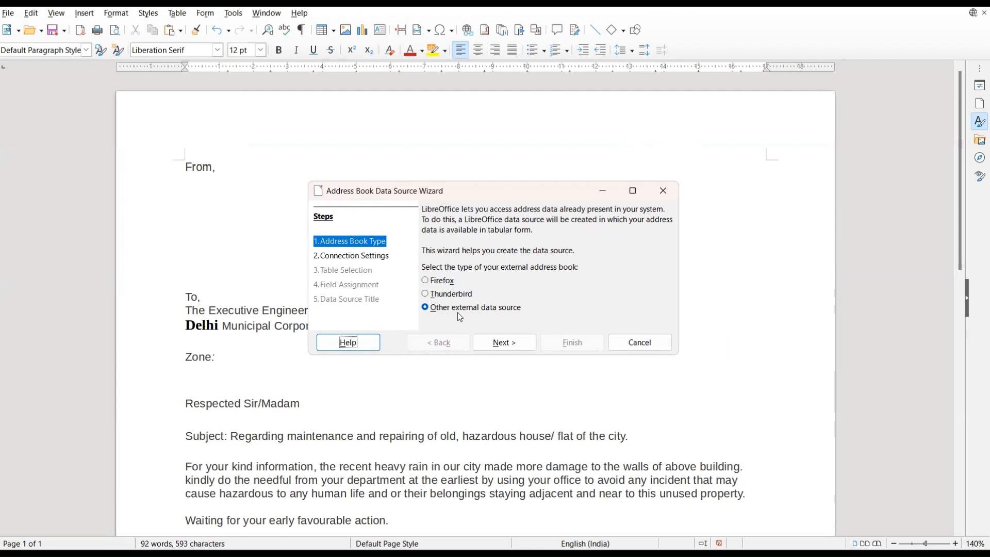
pyautogui.click(772, 261)
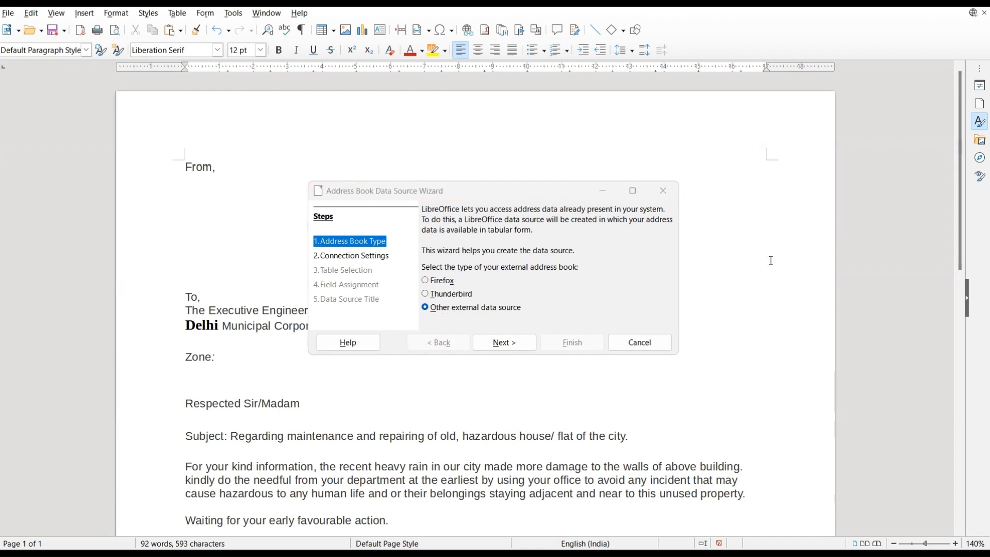
pyautogui.click(517, 349)
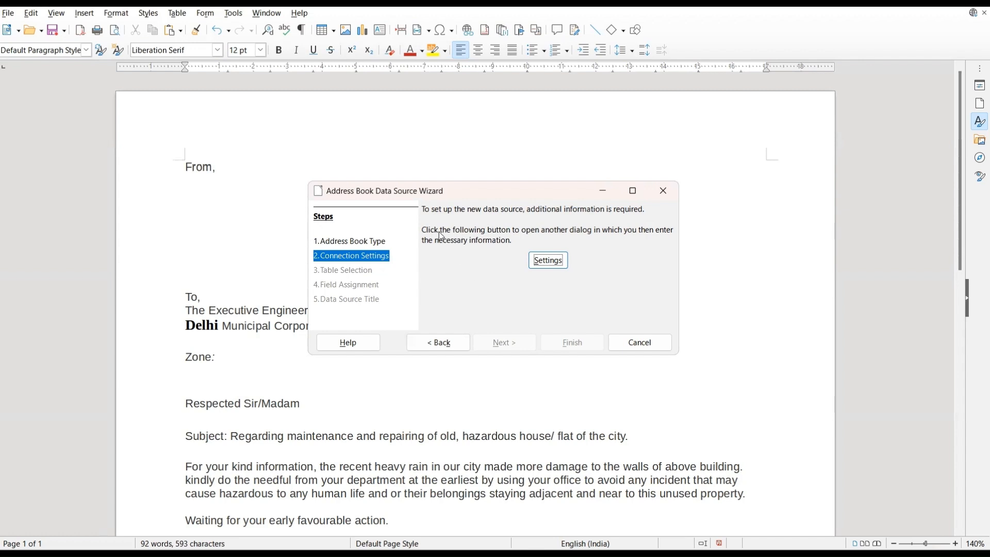
# - Open the data source's connection settings and set the database type to Spreadsheet
pyautogui.click(559, 268)
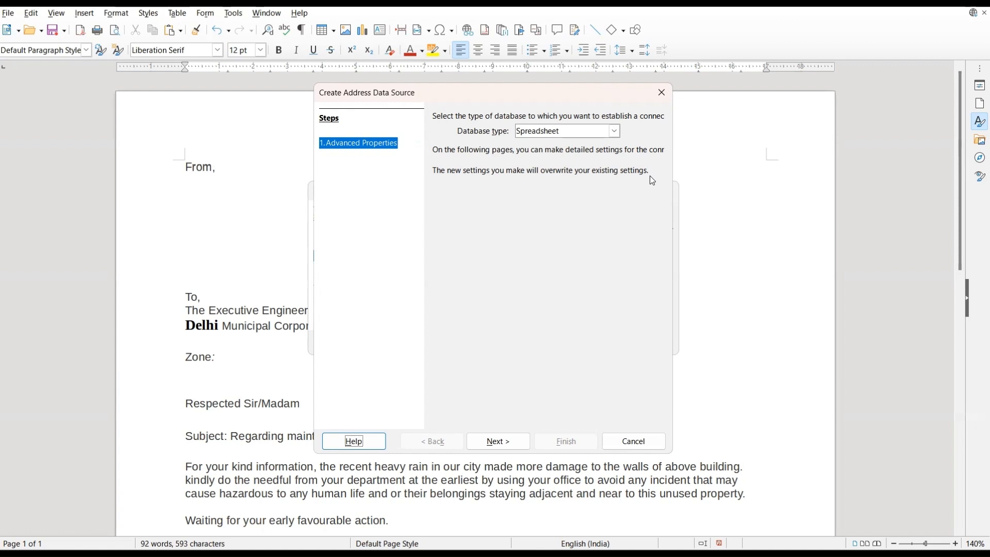
pyautogui.click(614, 131)
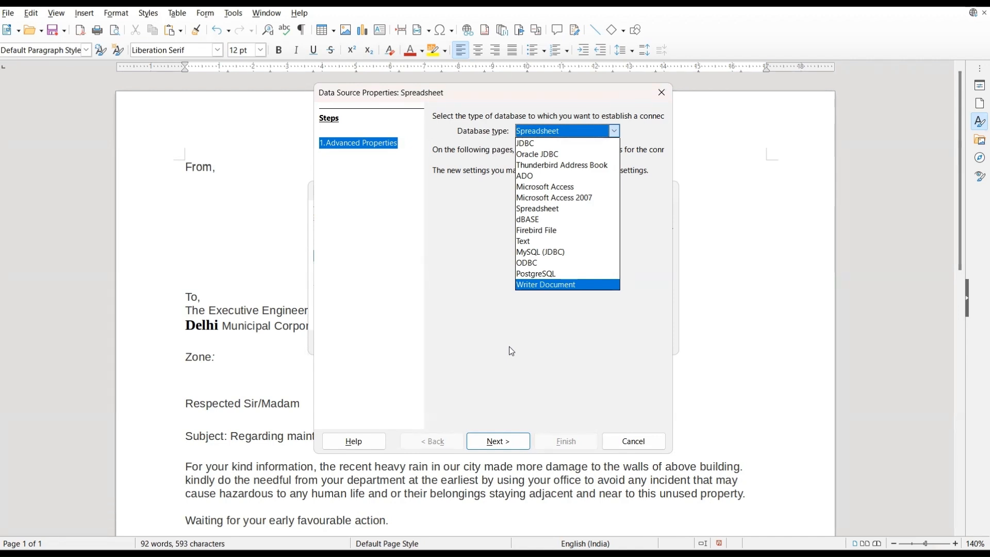
pyautogui.click(534, 209)
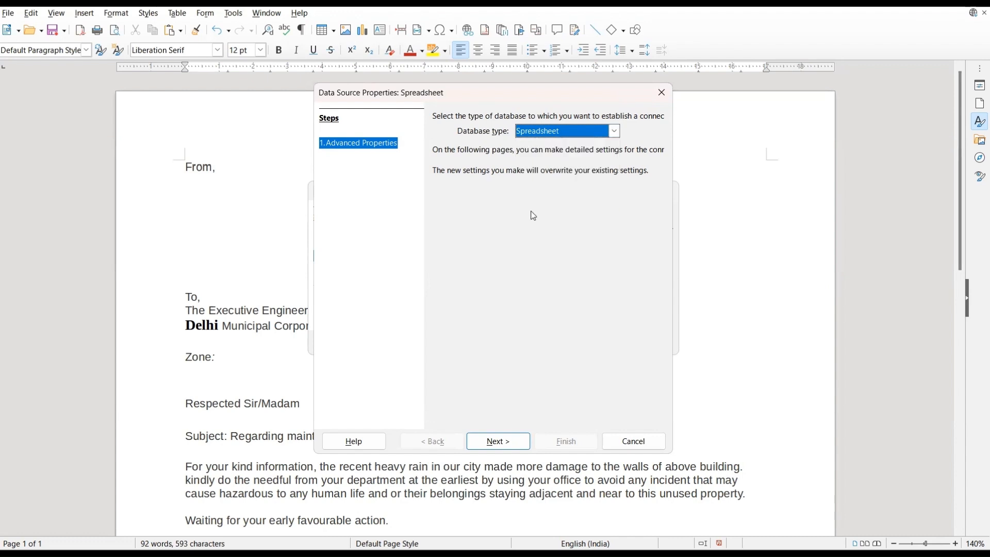
pyautogui.click(493, 443)
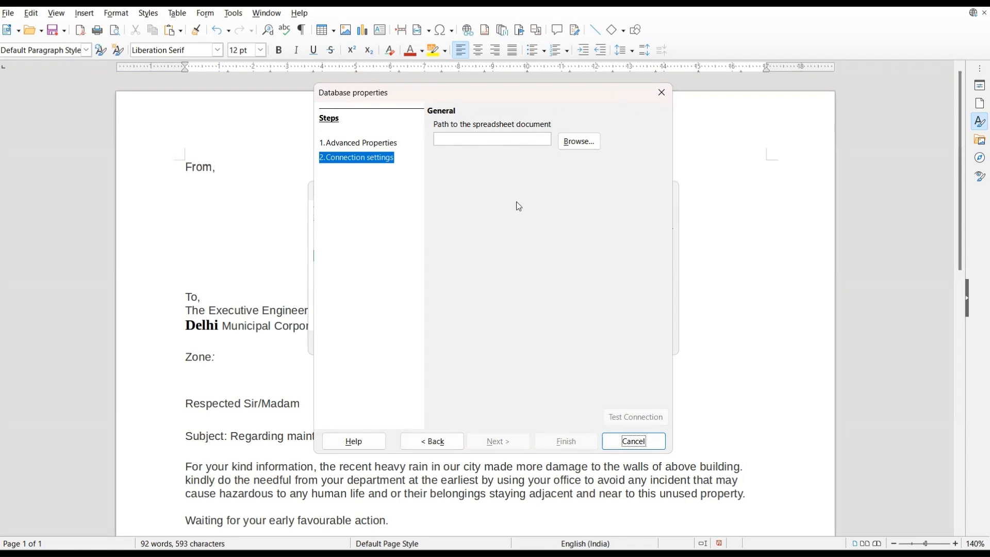
# - Connect the data source to the Contactfile workbook in the Desktop's office folder and finish the connection settings
pyautogui.click(587, 147)
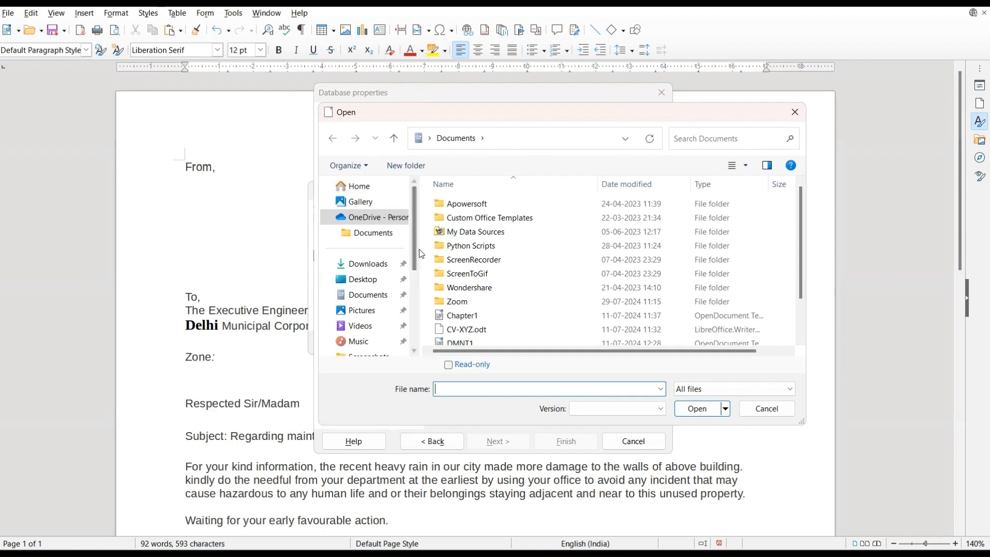
pyautogui.click(376, 283)
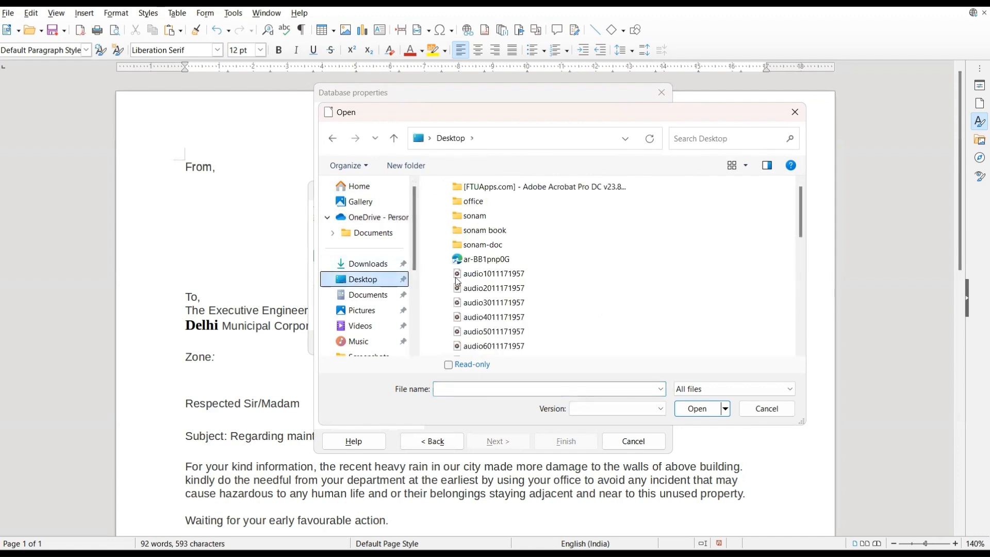
pyautogui.doubleClick(483, 205)
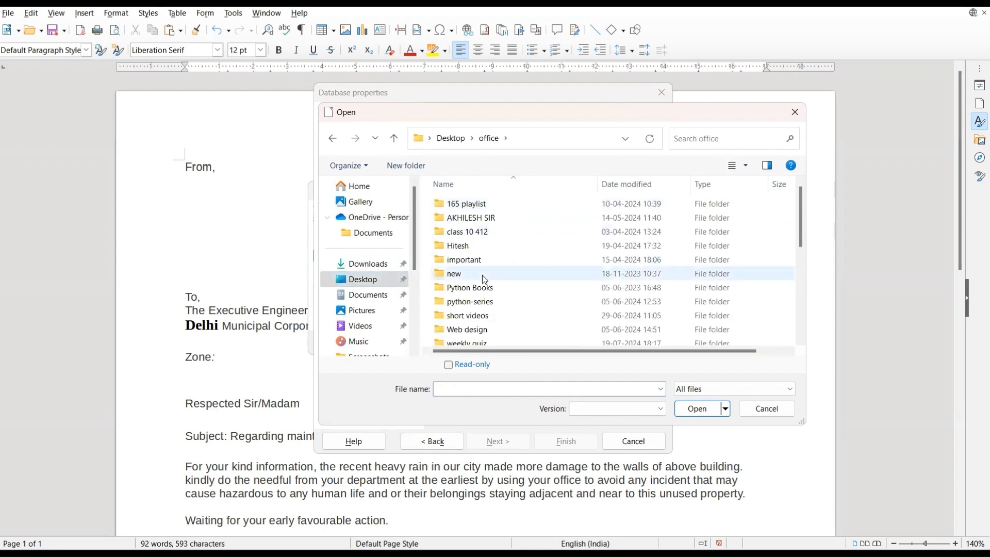
pyautogui.scroll(-3, 485, 279)
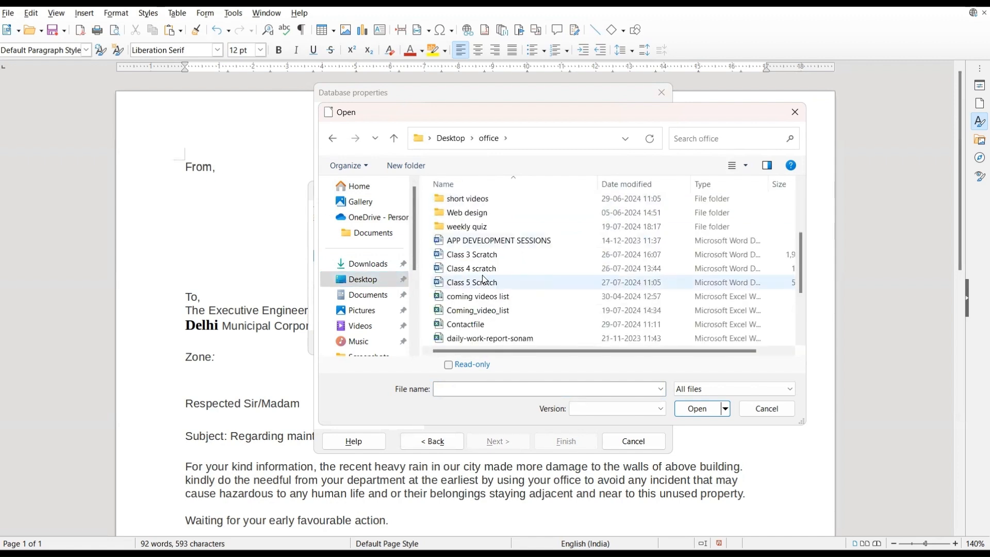
pyautogui.scroll(-1, 485, 280)
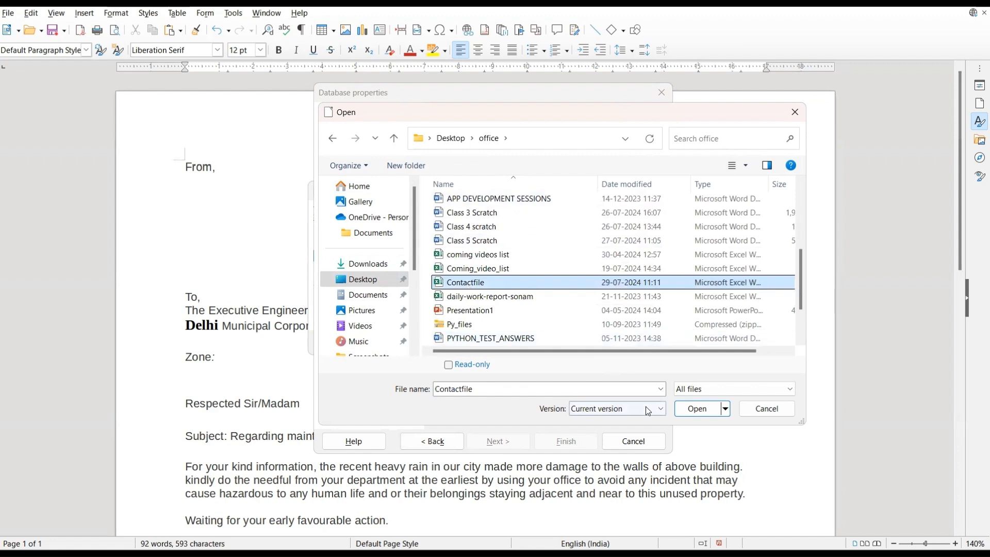
pyautogui.click(692, 408)
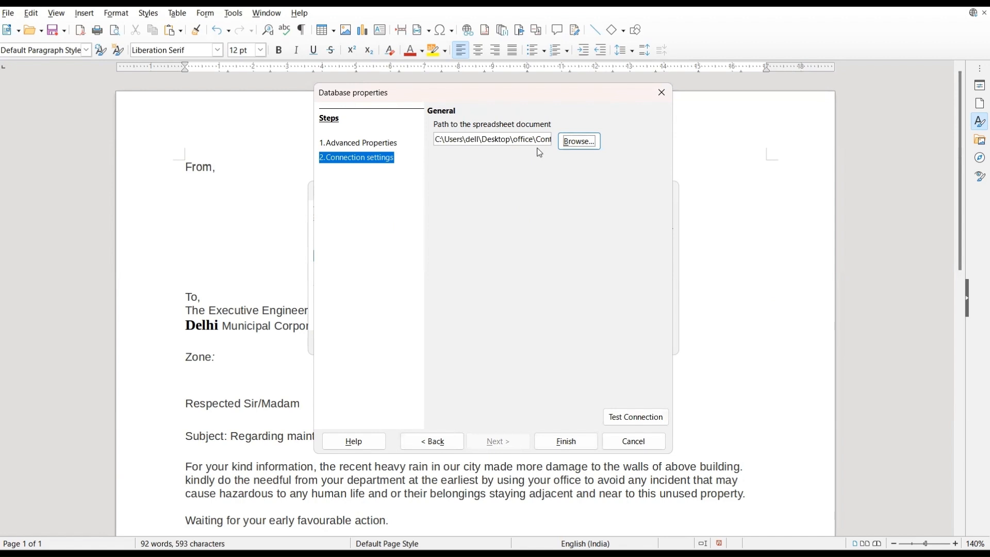
pyautogui.click(567, 442)
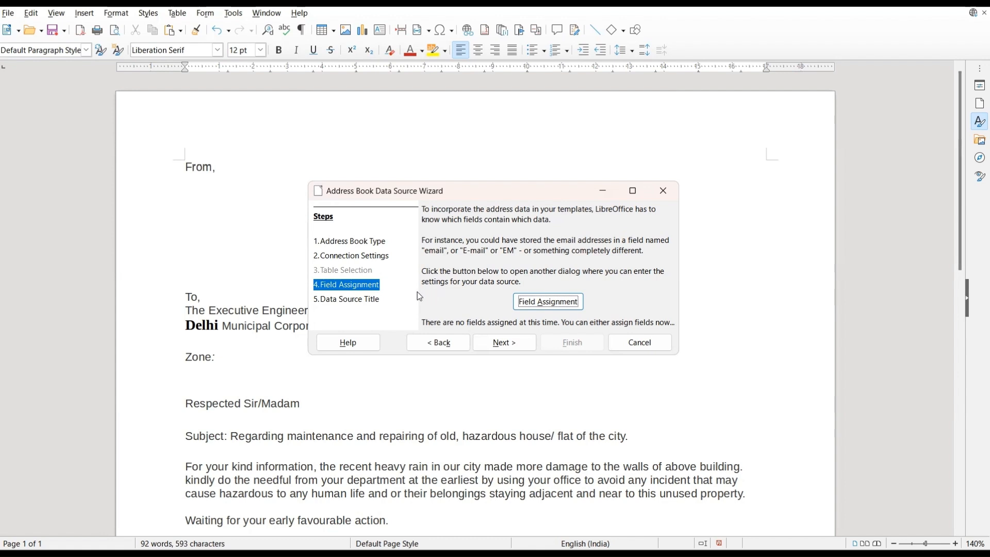
# - Skip field assignment and register the data source under the address book name Addresses, embedded in the document and available to all modules
pyautogui.click(372, 303)
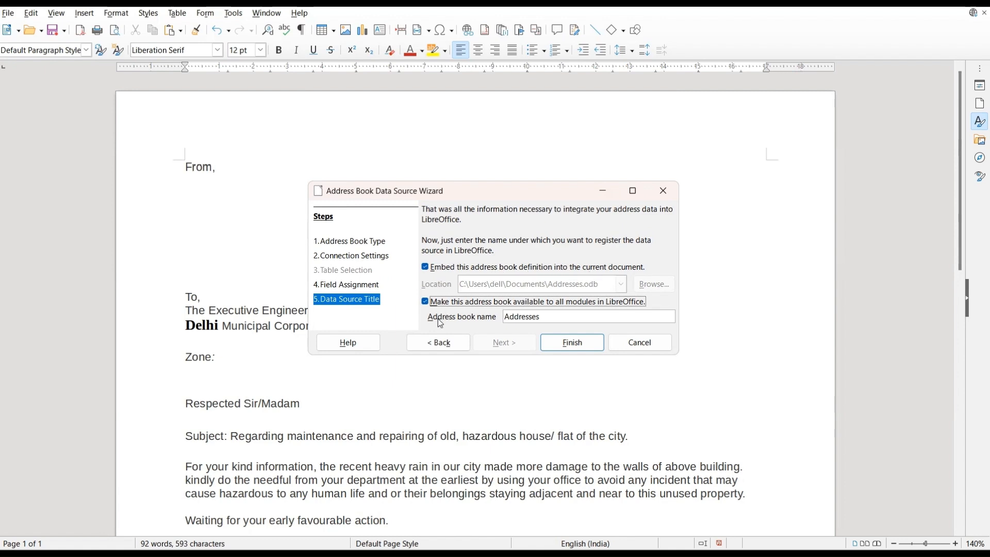
pyautogui.click(546, 317)
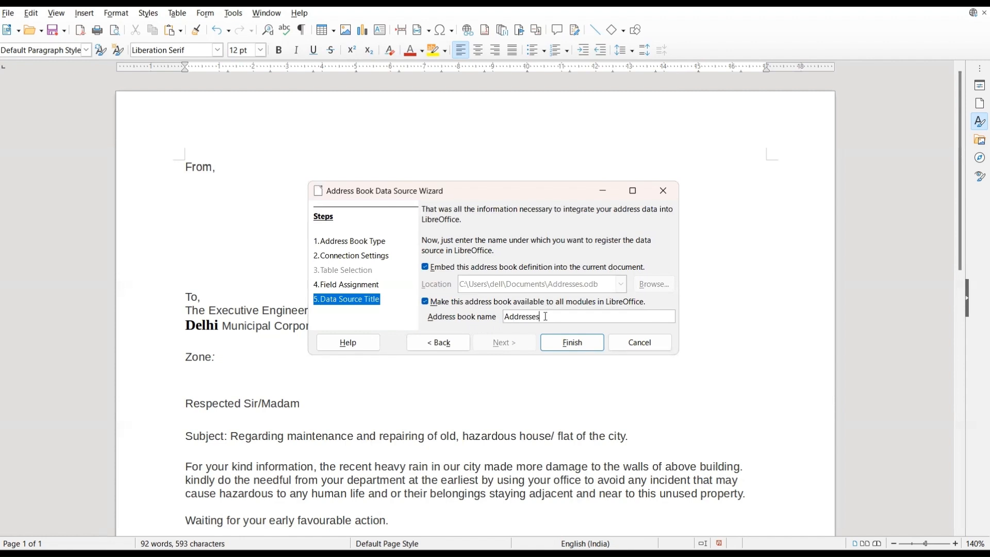
pyautogui.click(565, 349)
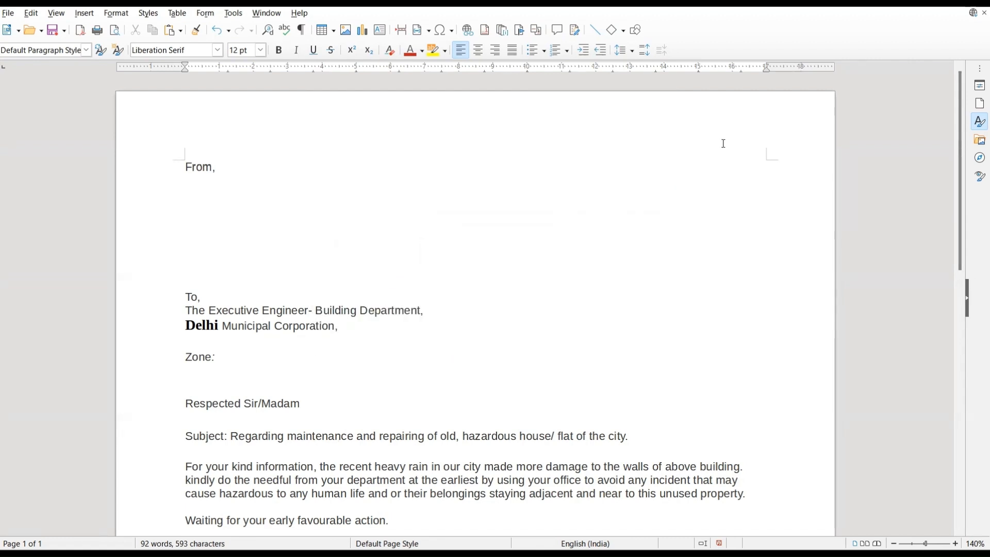
# - Display the Mail Merge toolbar
pyautogui.click(59, 14)
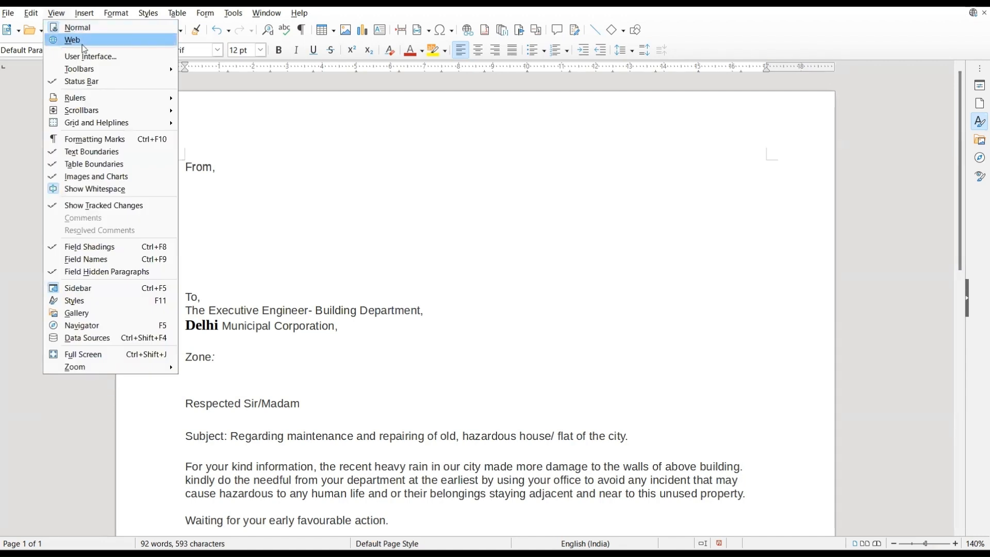
pyautogui.moveTo(85, 71)
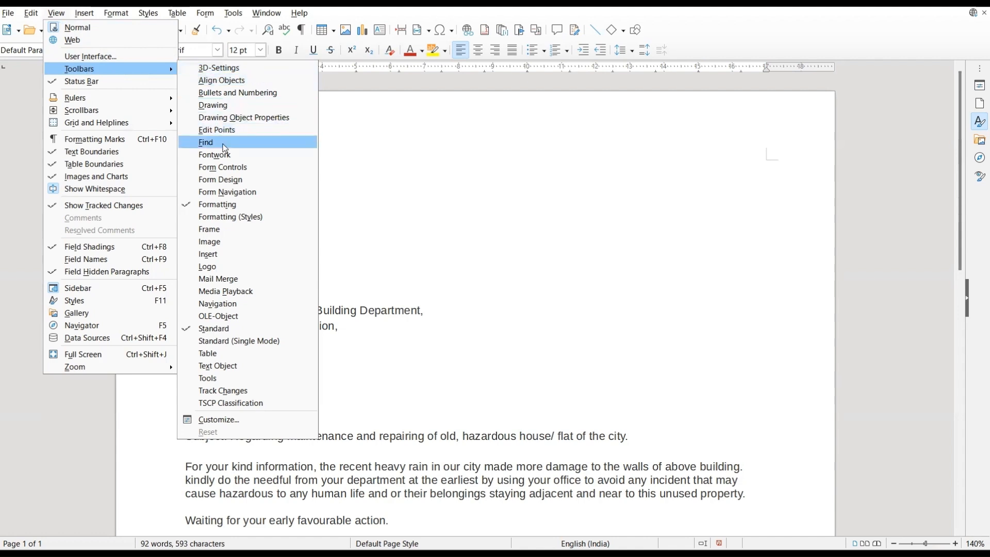
pyautogui.click(213, 281)
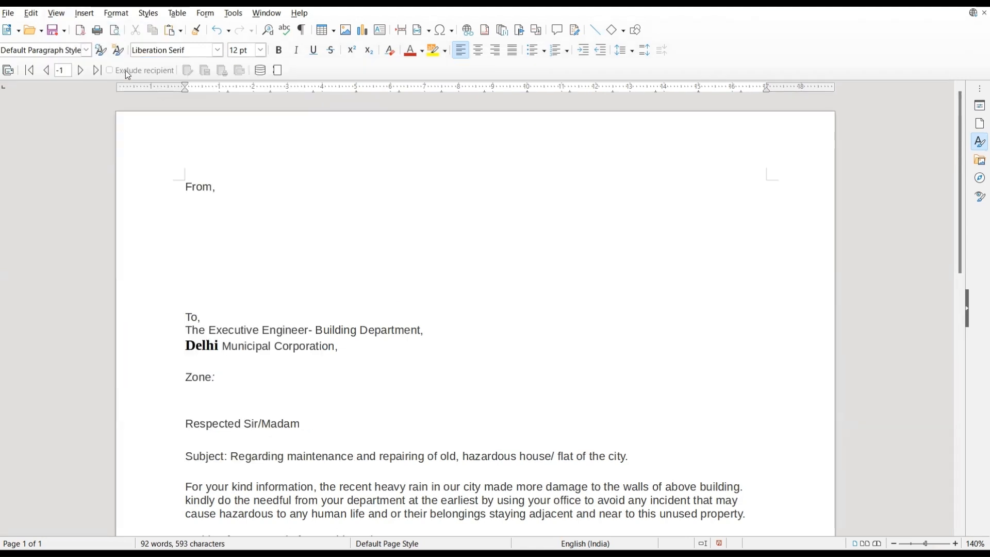
# - Display the data sources and open the Sheet1 table of the Addresses database
pyautogui.click(56, 13)
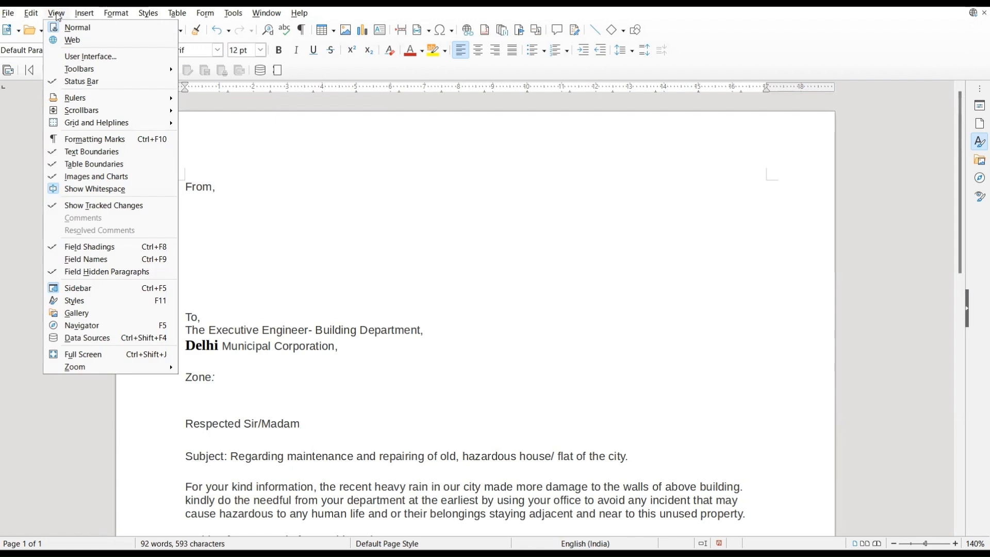
pyautogui.click(137, 337)
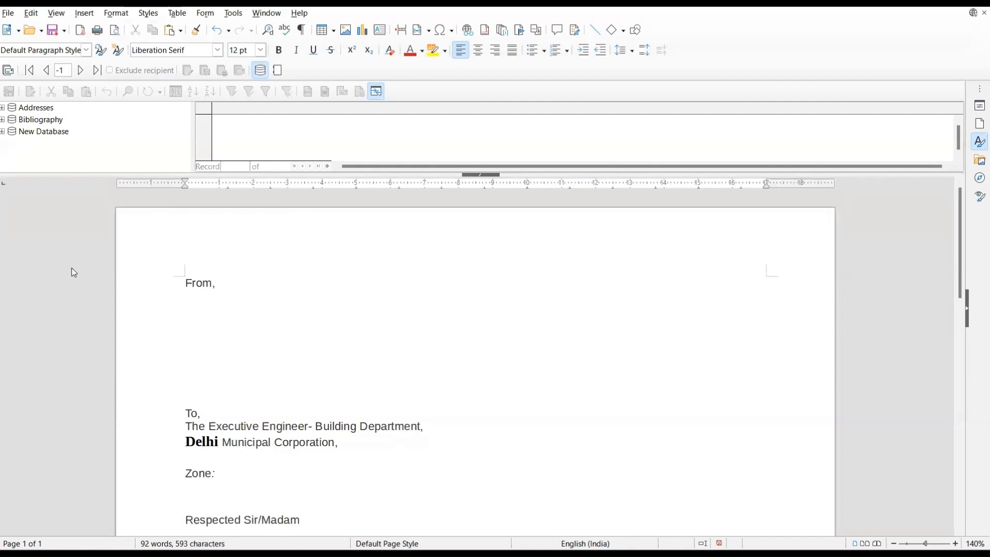
pyautogui.click(34, 110)
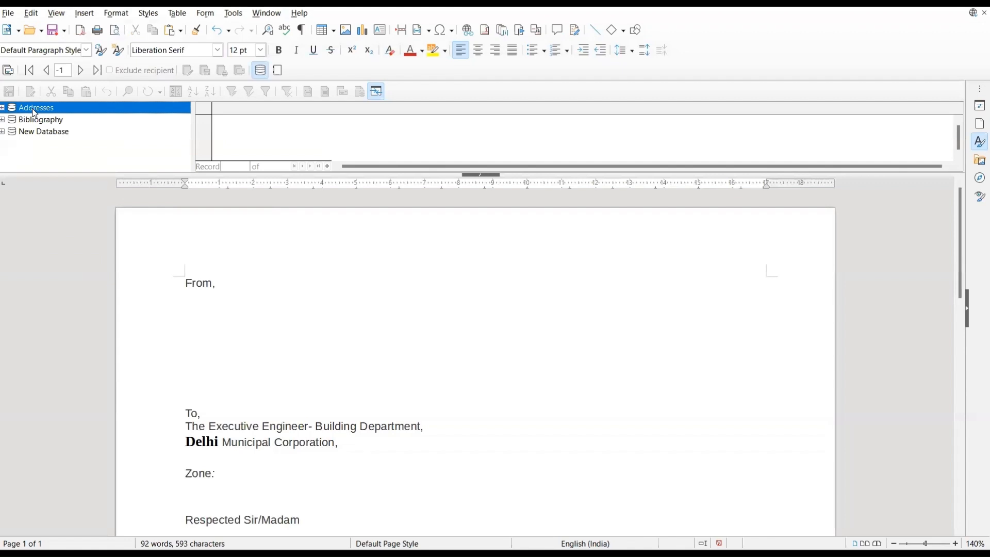
pyautogui.doubleClick(34, 110)
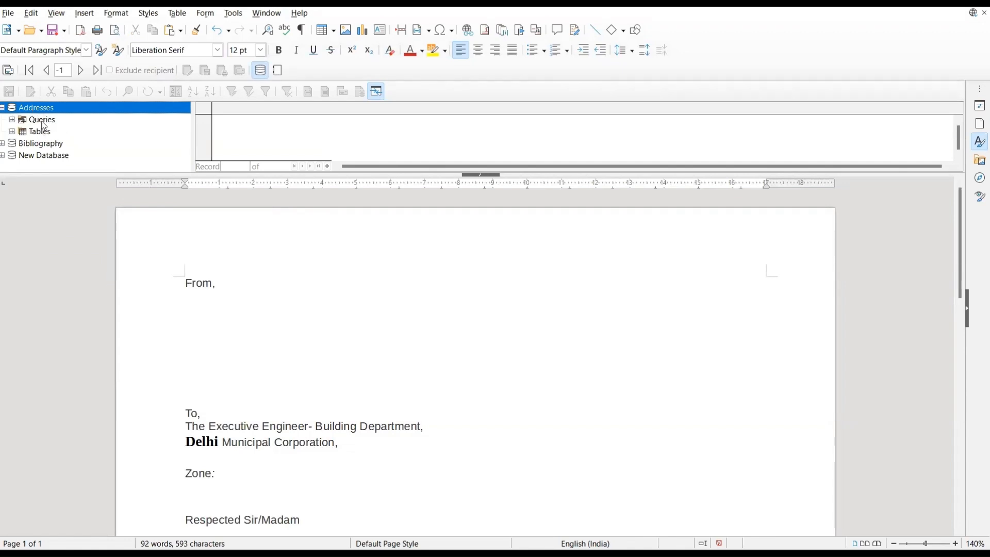
pyautogui.click(41, 132)
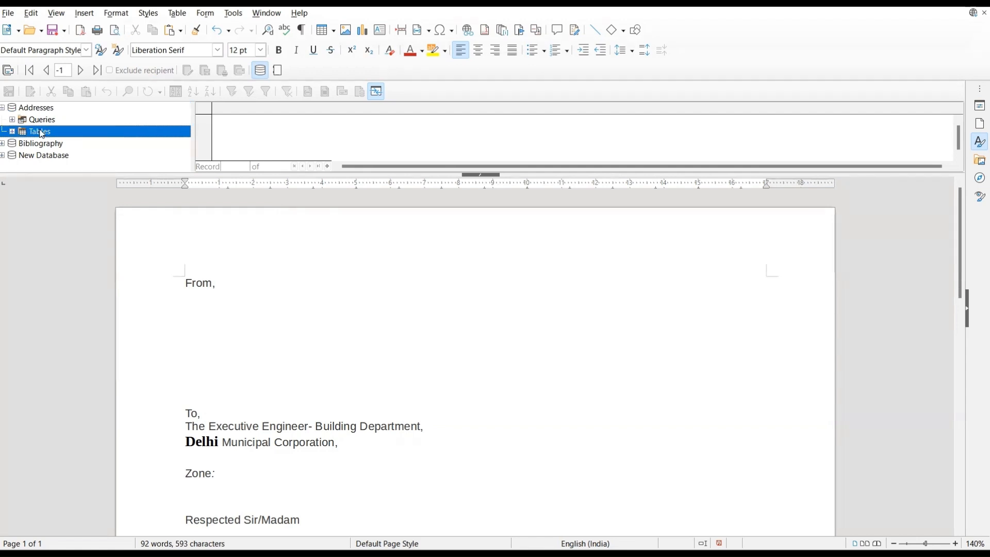
pyautogui.click(43, 123)
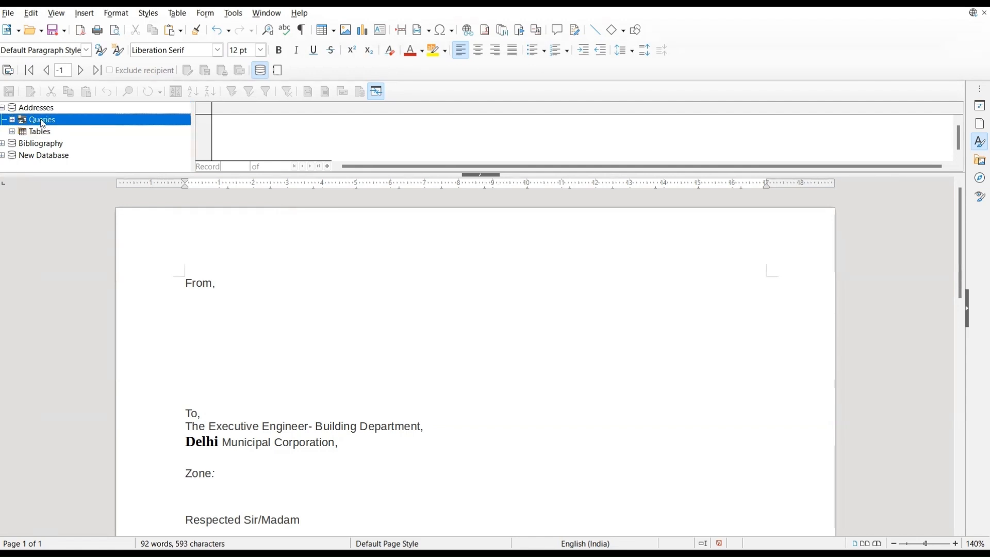
pyautogui.doubleClick(43, 133)
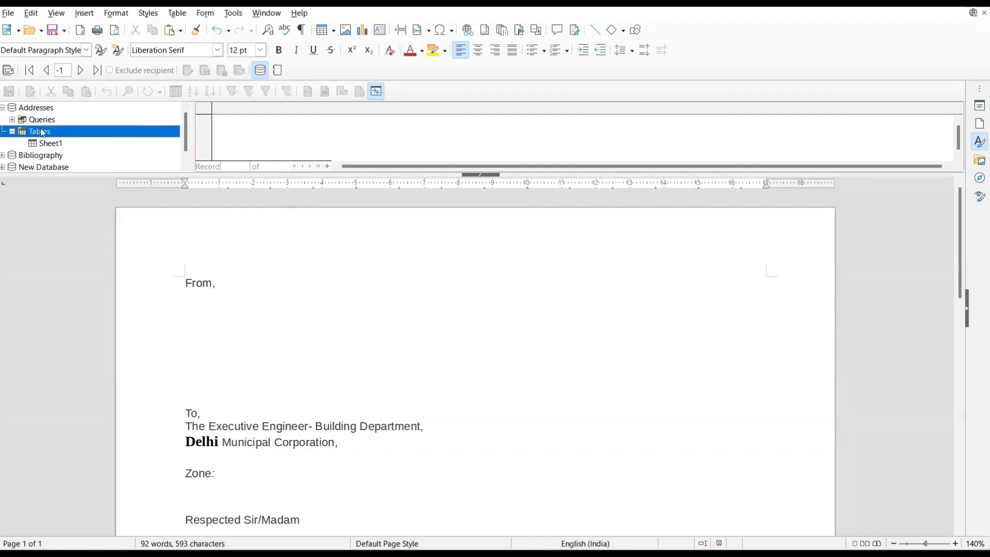
pyautogui.click(46, 145)
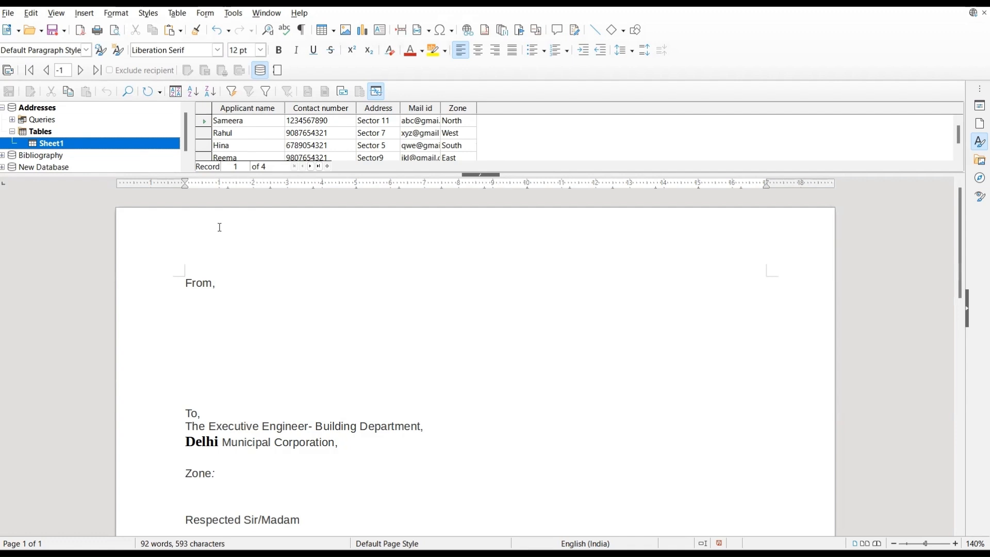
pyautogui.click(460, 133)
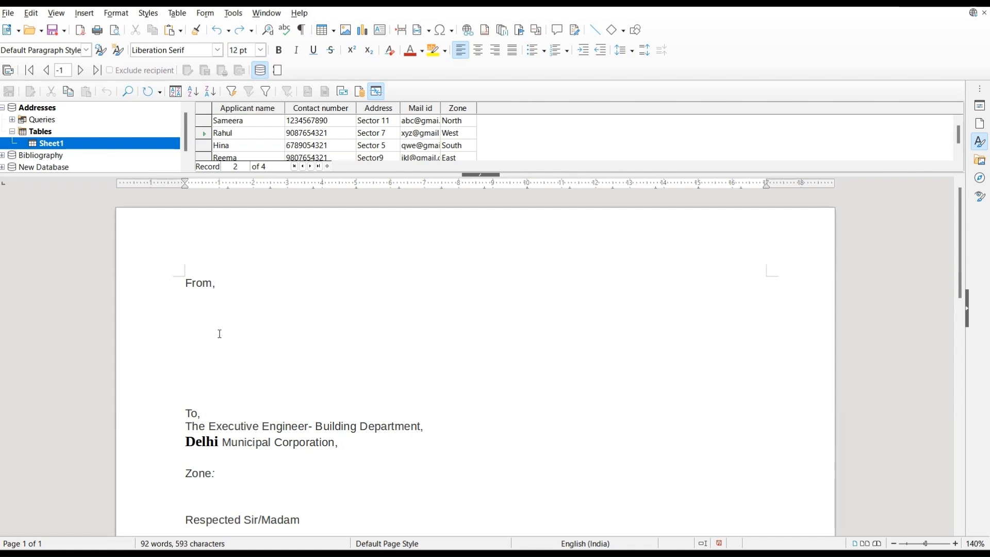
# - Insert the Applicant name, Contact number, Address and Mail id fields on separate lines below "From,"
pyautogui.click(193, 315)
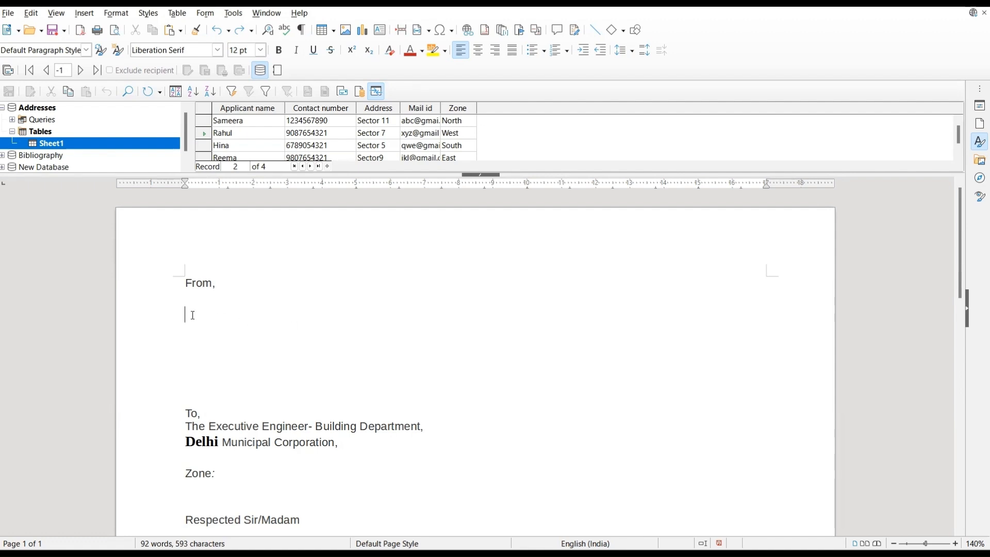
pyautogui.click(250, 109)
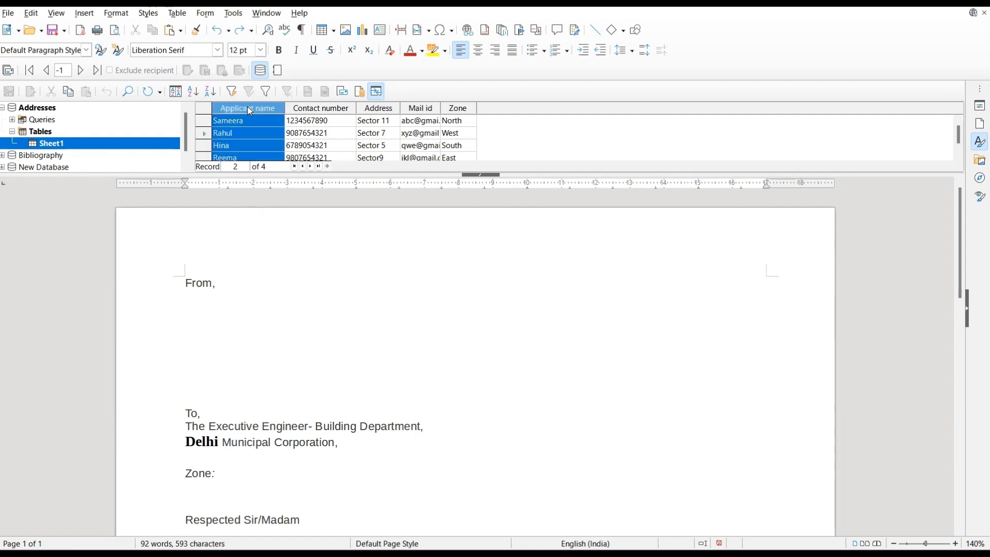
pyautogui.moveTo(198, 315); pyautogui.dragTo(198, 315)
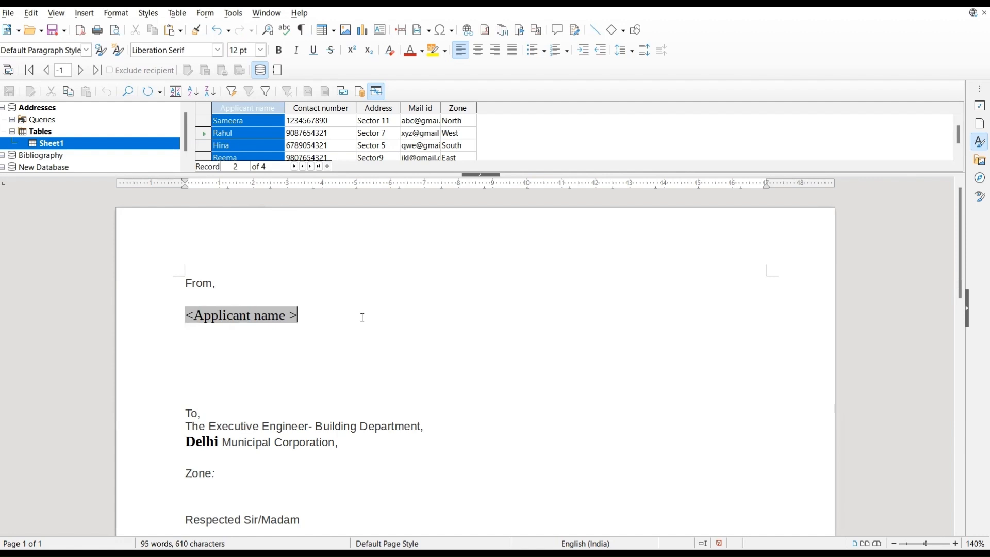
pyautogui.press('Return')
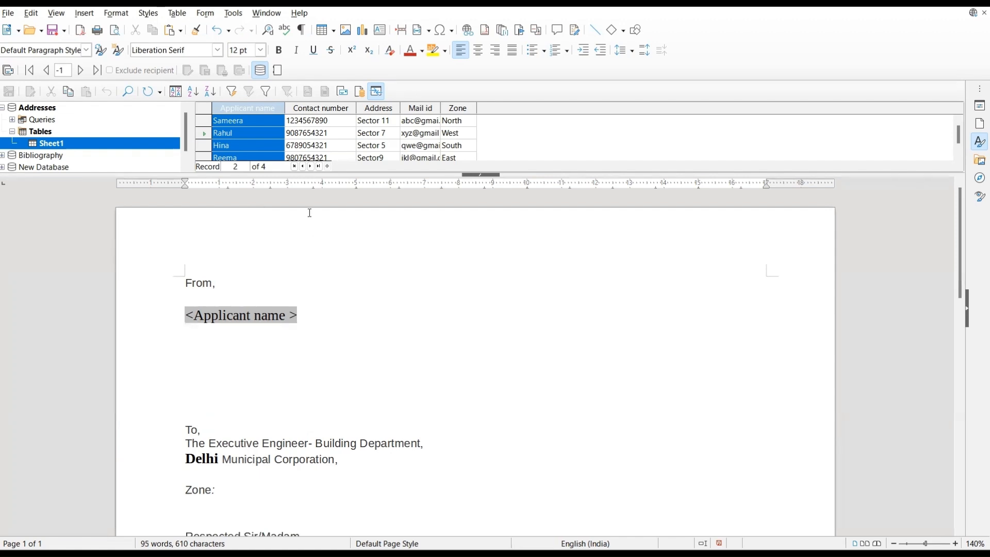
pyautogui.moveTo(320, 111); pyautogui.dragTo(212, 332)
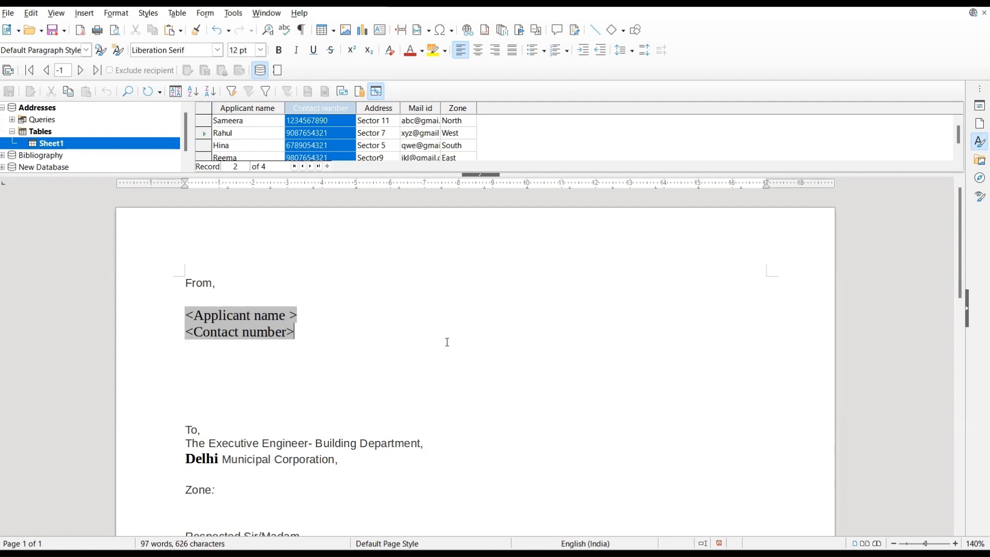
pyautogui.press('Return')
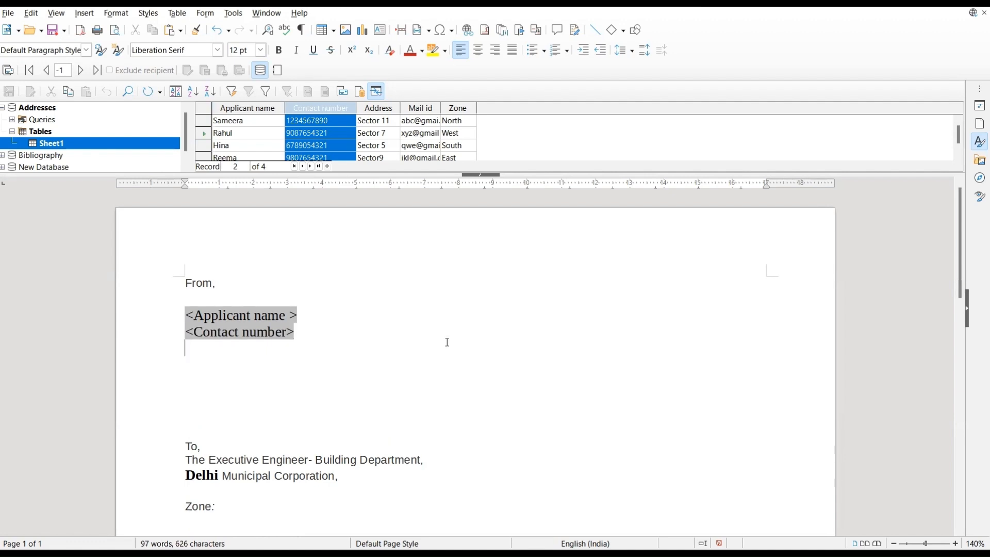
pyautogui.moveTo(388, 109); pyautogui.dragTo(263, 351)
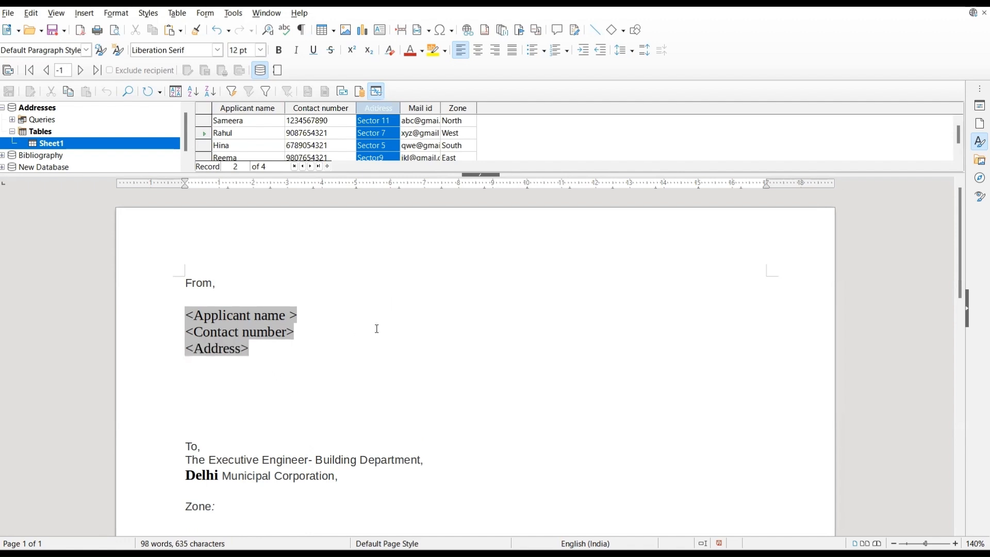
pyautogui.moveTo(425, 112); pyautogui.dragTo(257, 371)
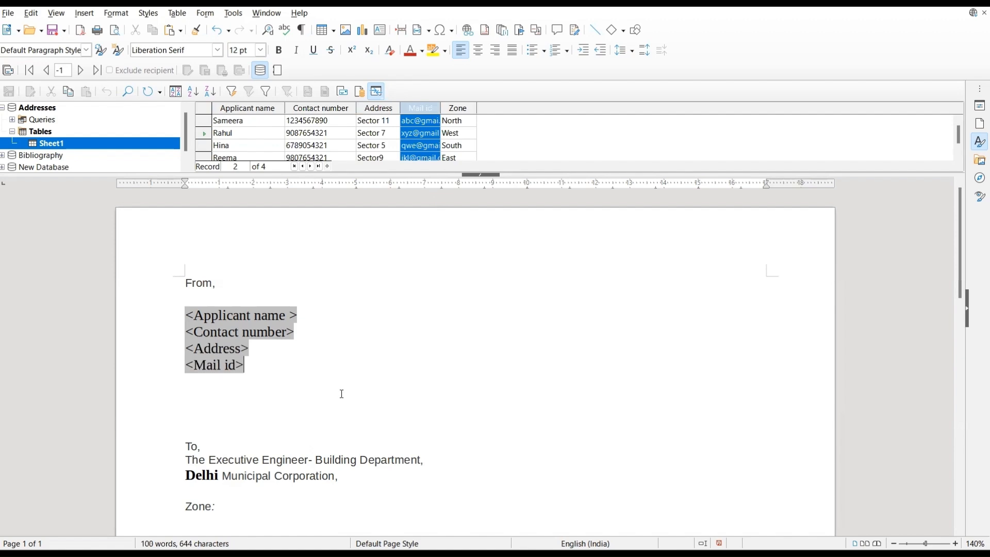
# - Insert the Zone field after the "Zone:" label in the letter
pyautogui.scroll(-10, 337, 382)
pyautogui.scroll(10, 337, 382)
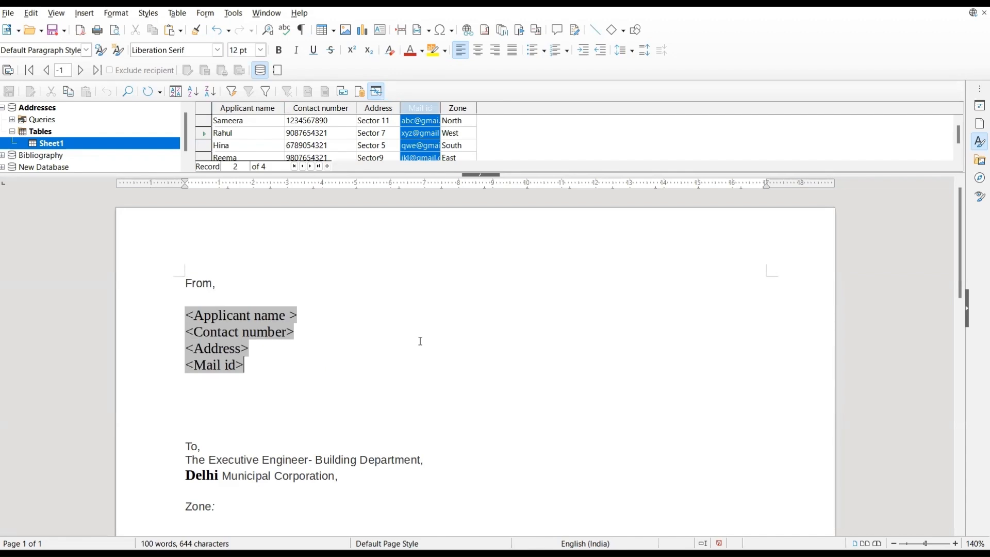
pyautogui.scroll(-6, 420, 341)
pyautogui.scroll(6, 420, 341)
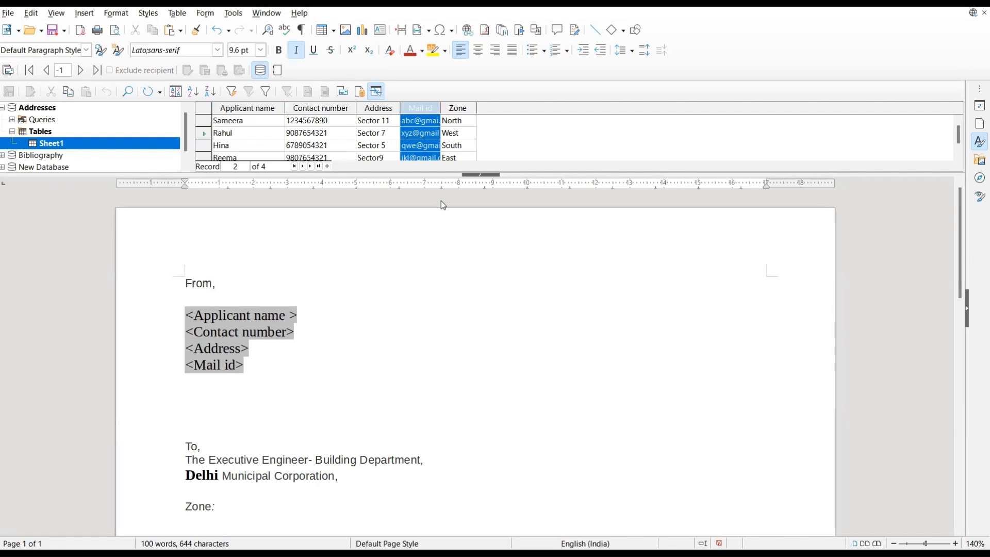
pyautogui.moveTo(459, 108); pyautogui.dragTo(250, 510)
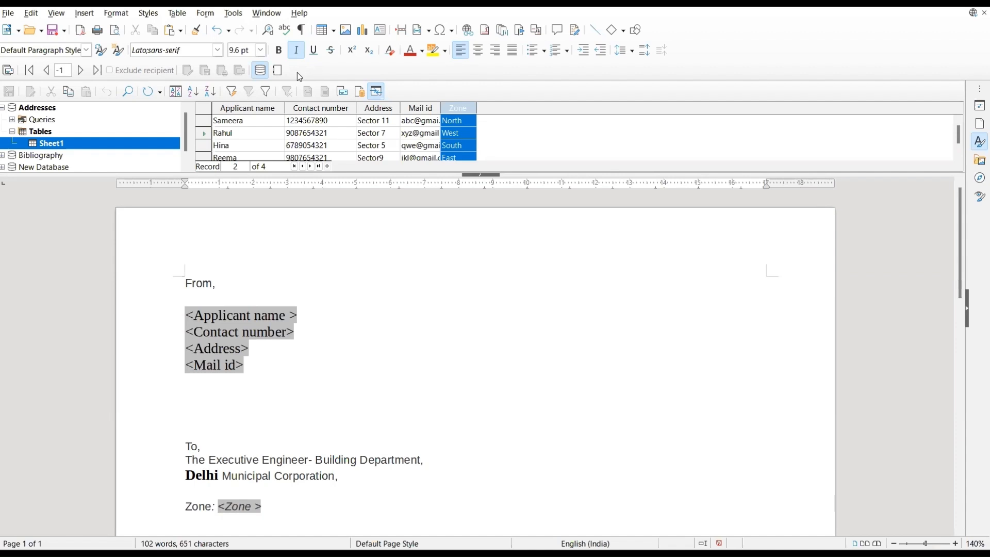
# - Preview the merged letter for each recipient, going through records 1 to 4
pyautogui.click(81, 71)
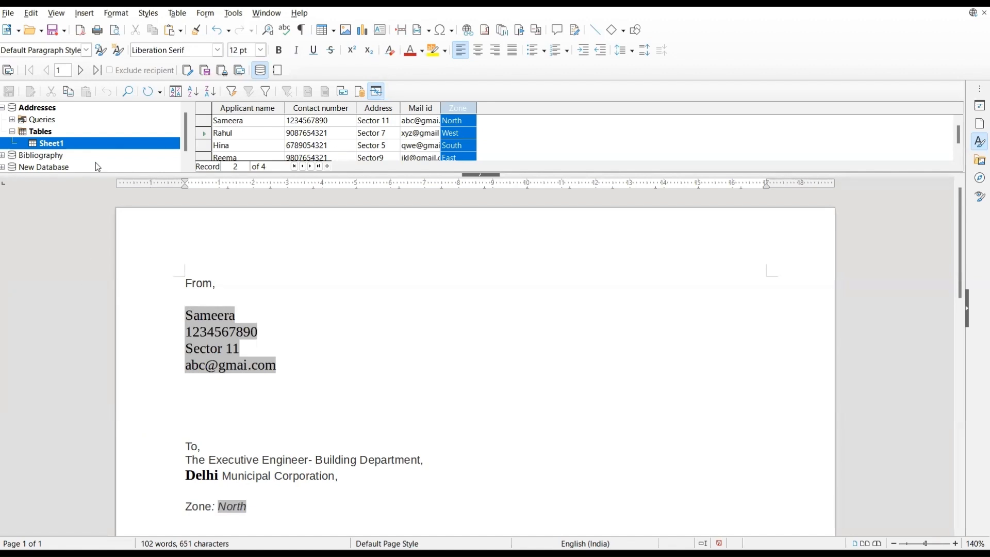
pyautogui.click(81, 70)
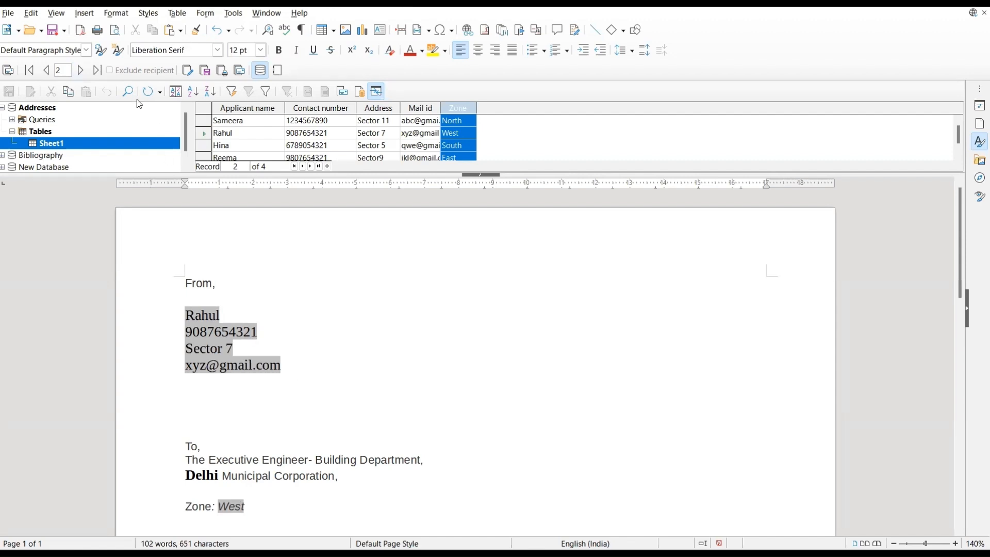
pyautogui.click(82, 74)
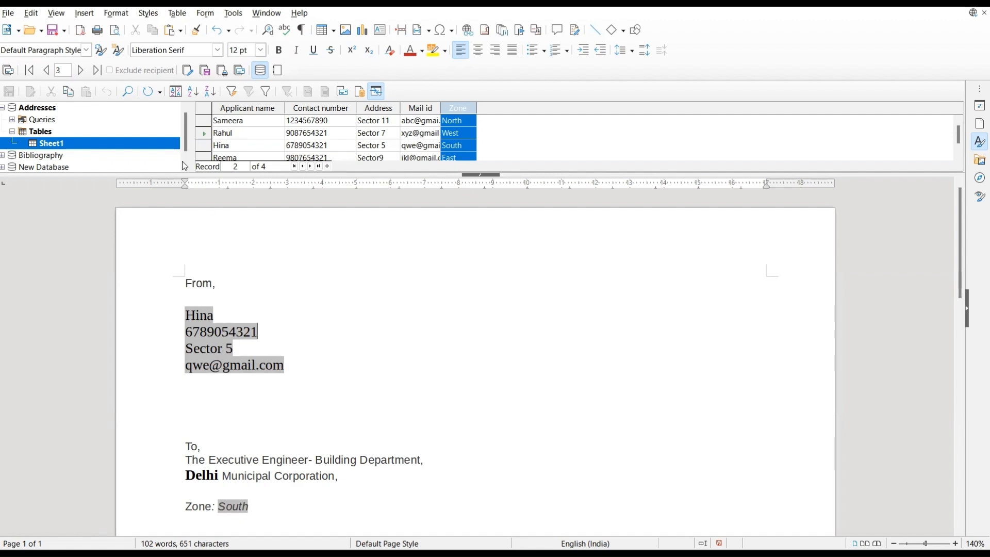
pyautogui.click(81, 71)
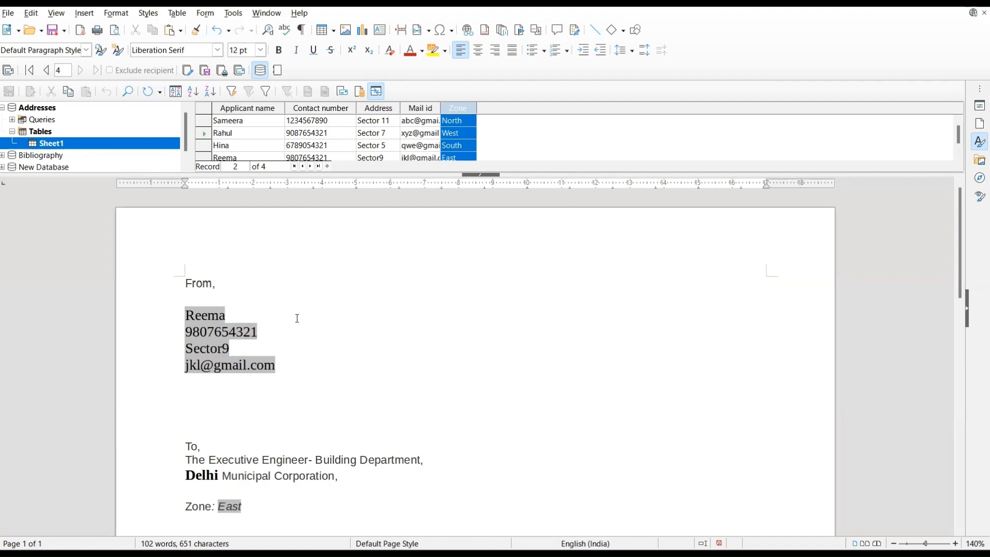
pyautogui.click(189, 70)
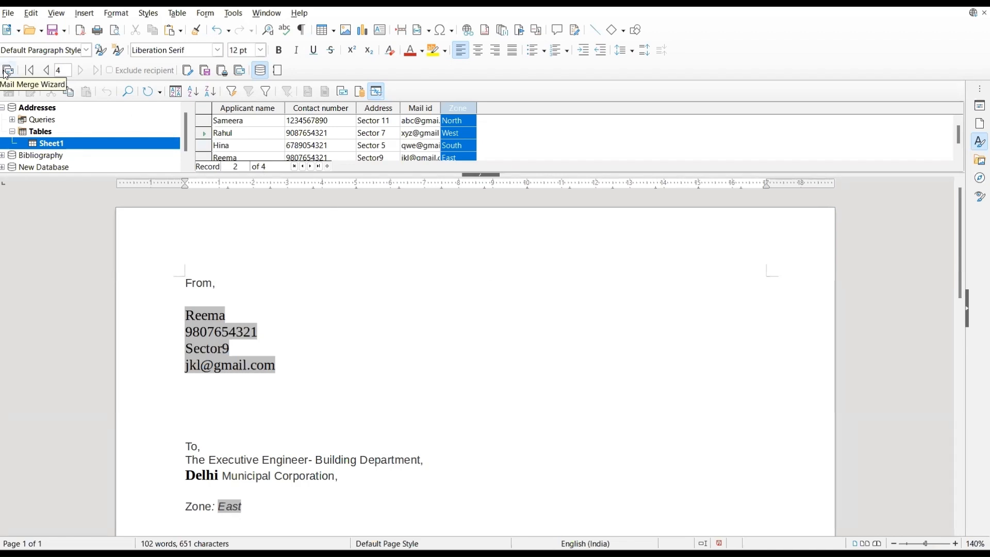
pyautogui.click(9, 15)
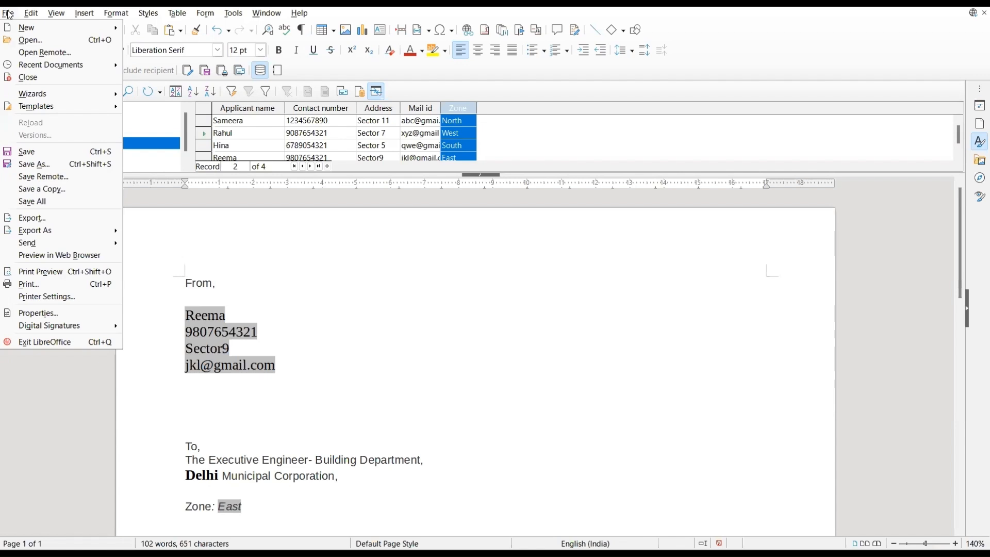
pyautogui.click(303, 236)
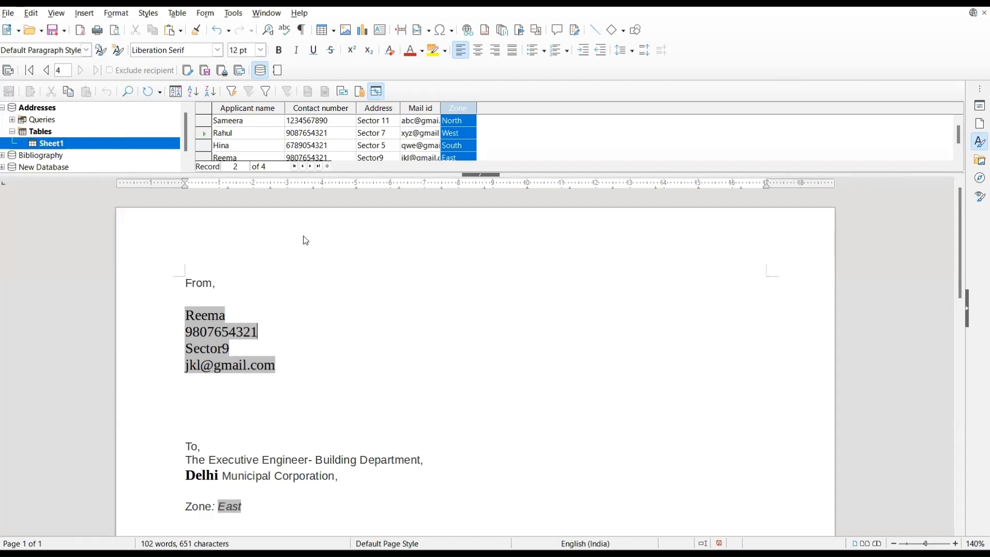